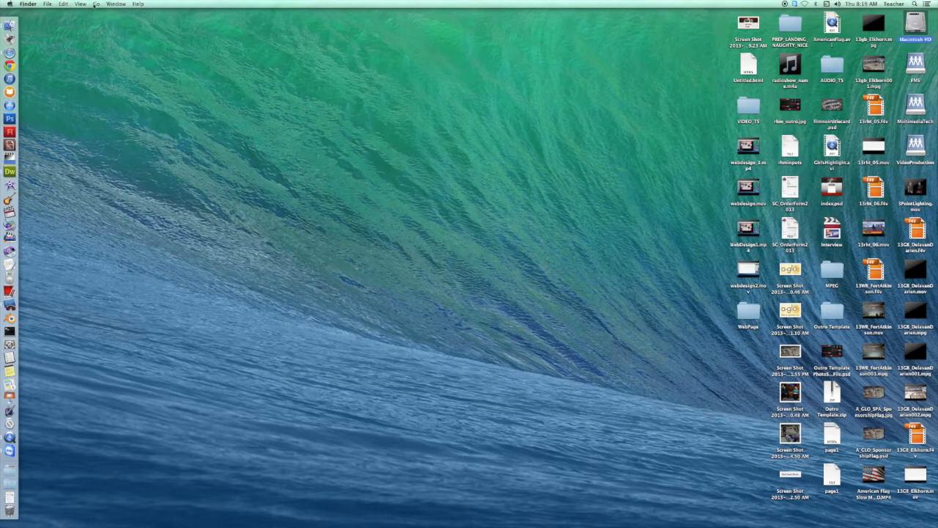
- Open the WebDesign folder inside the 2ndHour folder on the MultimediaTech volume
{"action": "left_click", "coordinate": [96, 3]}
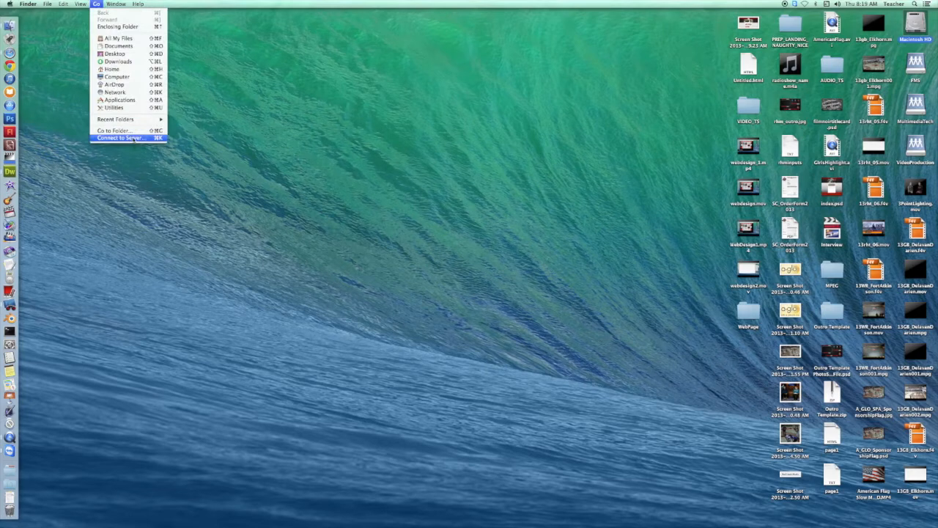
{"action": "left_click", "coordinate": [371, 173]}
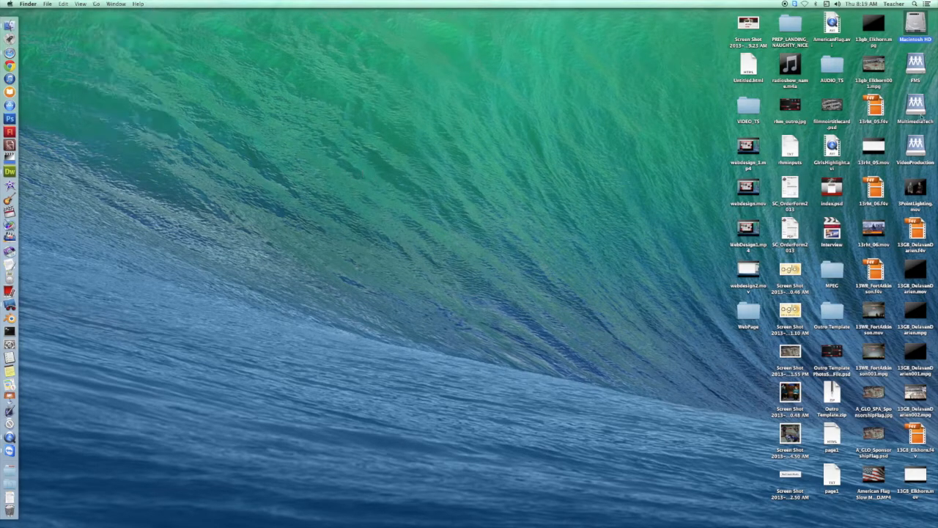
{"action": "double_click", "coordinate": [916, 107]}
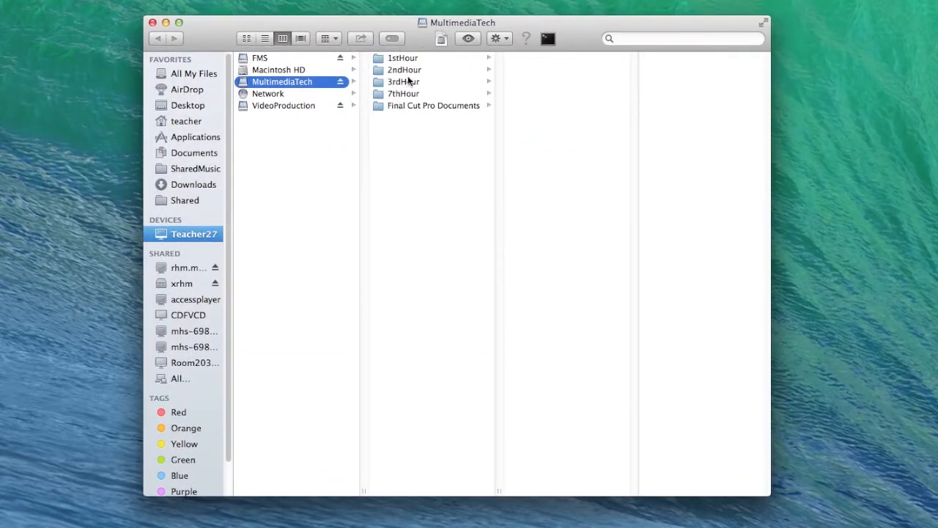
{"action": "left_click", "coordinate": [407, 72]}
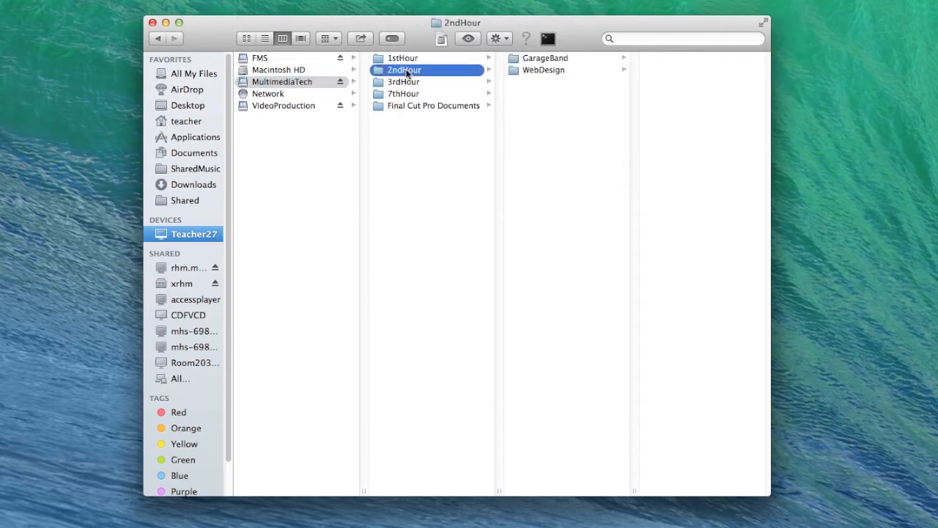
{"action": "left_click", "coordinate": [543, 73]}
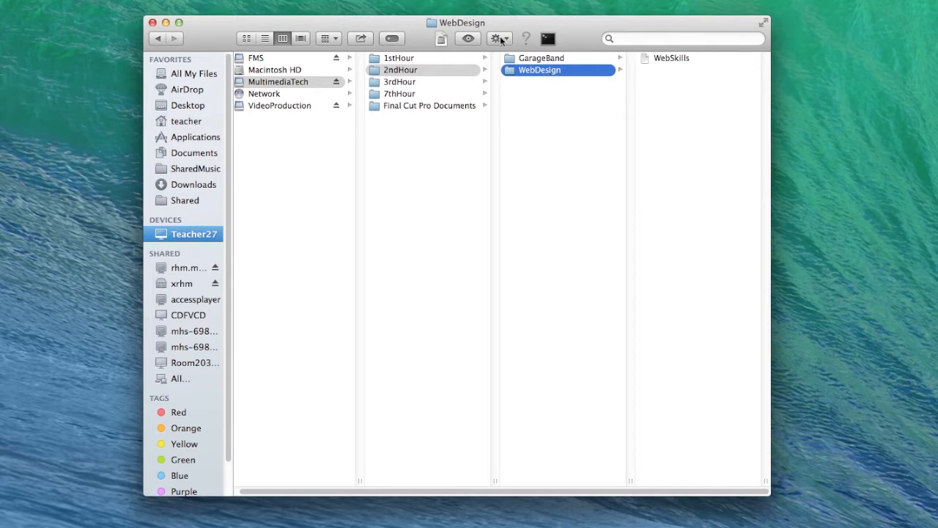
- Create a new folder named 223TSH inside the WebDesign folder
{"action": "left_click", "coordinate": [501, 39]}
{"action": "left_click", "coordinate": [522, 58]}
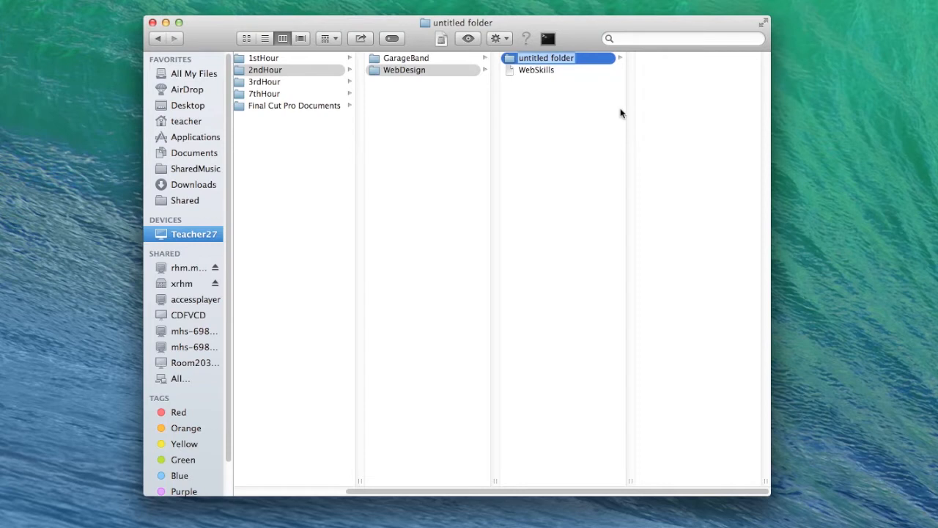
{"action": "type", "text": "2"}
{"action": "type", "text": "23"}
{"action": "type", "text": "TS"}
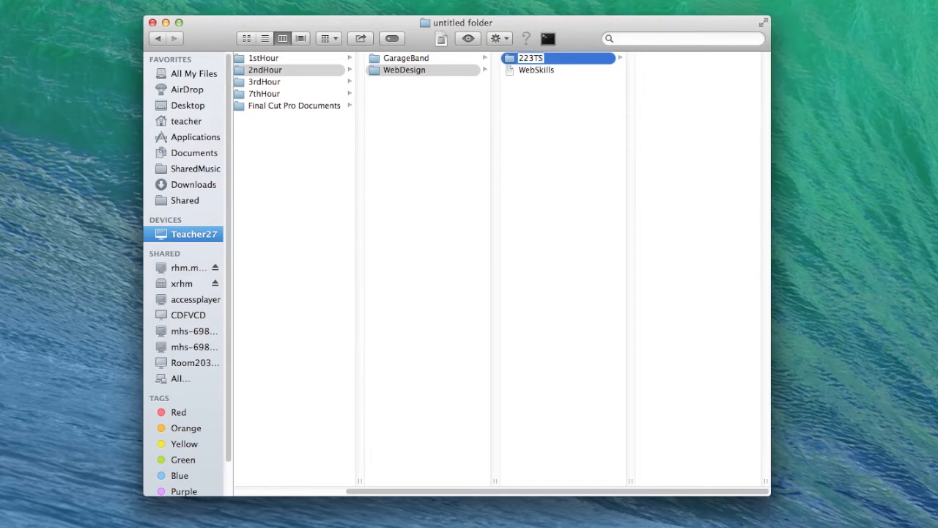
{"action": "type", "text": "H"}
{"action": "key", "text": "Return"}
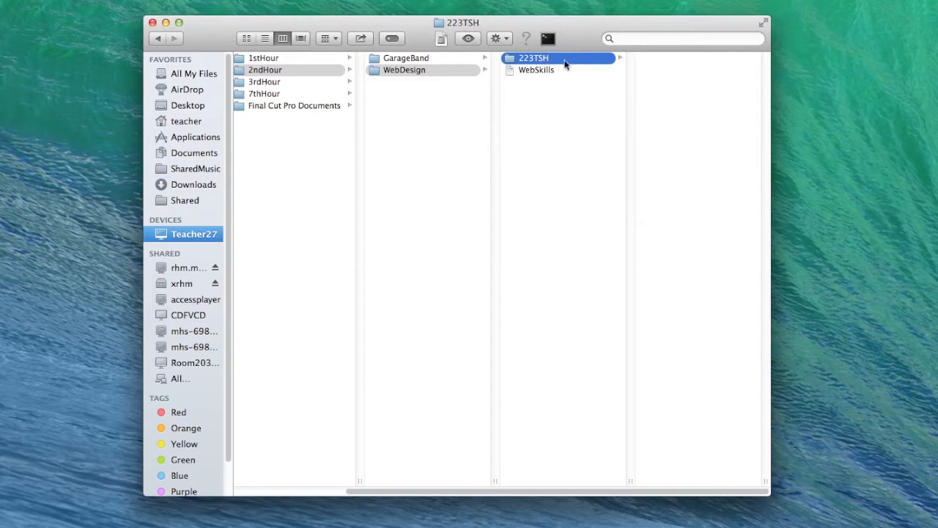
- Create a subfolder named Images inside the 223TSH folder and close the file window
{"action": "left_click", "coordinate": [498, 39]}
{"action": "left_click", "coordinate": [522, 56]}
{"action": "type", "text": "images"}
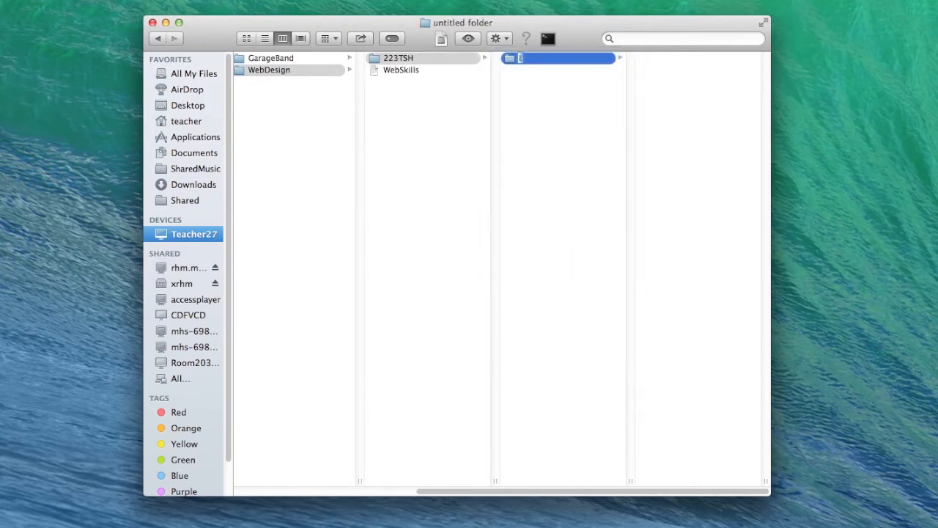
{"action": "key", "text": "Return"}
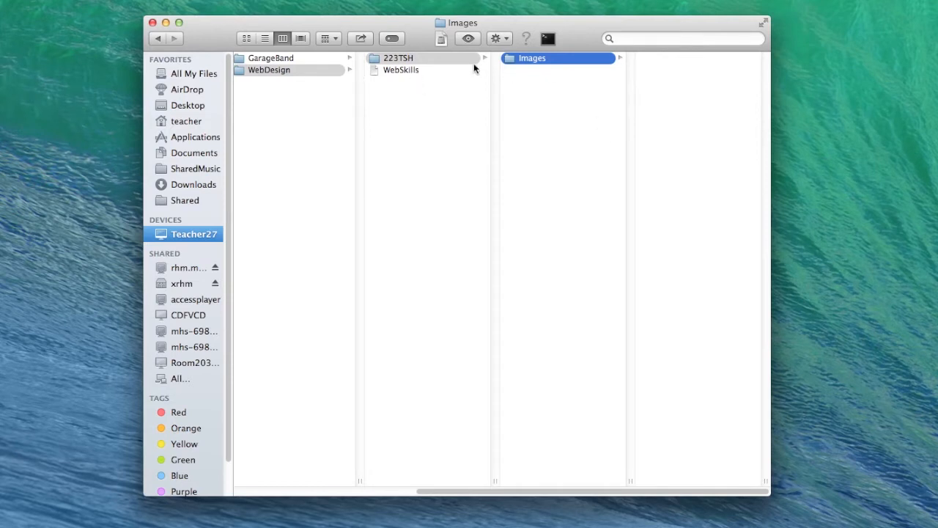
{"action": "left_click", "coordinate": [417, 30]}
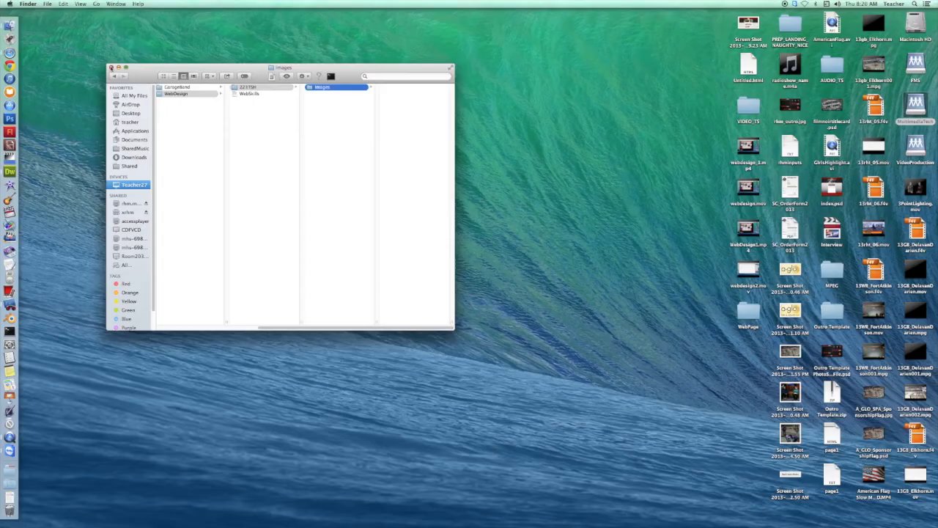
{"action": "left_click", "coordinate": [112, 67]}
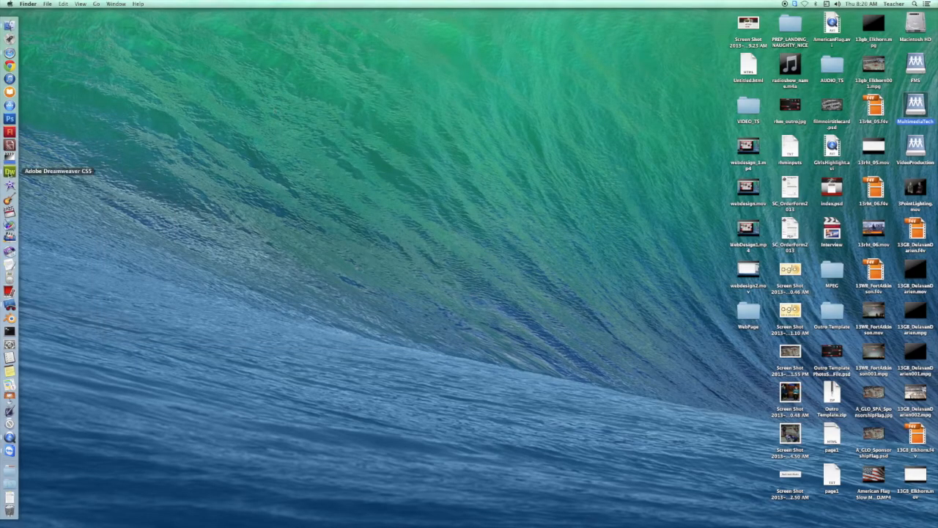
- Launch Adobe Dreamweaver CS5 from the Applications folder on Macintosh HD
{"action": "double_click", "coordinate": [915, 26]}
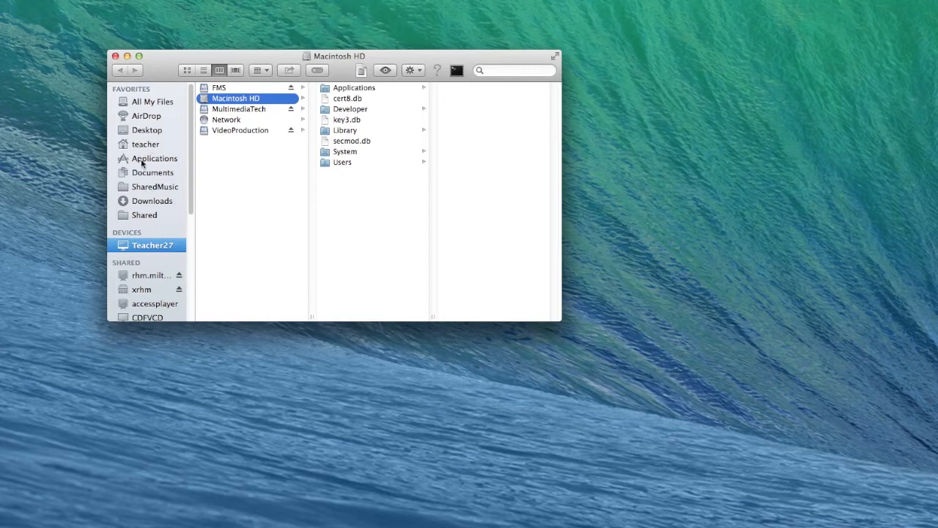
{"action": "left_click", "coordinate": [143, 162]}
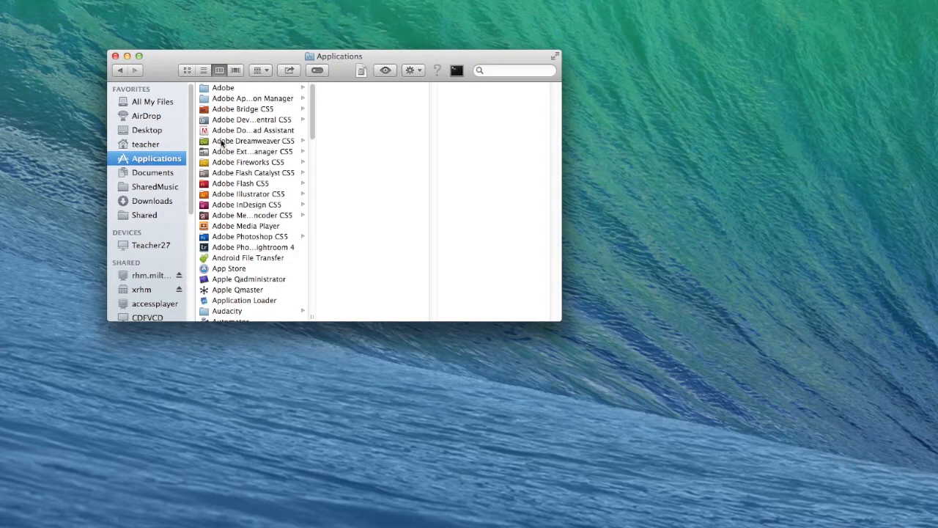
{"action": "left_click", "coordinate": [221, 143]}
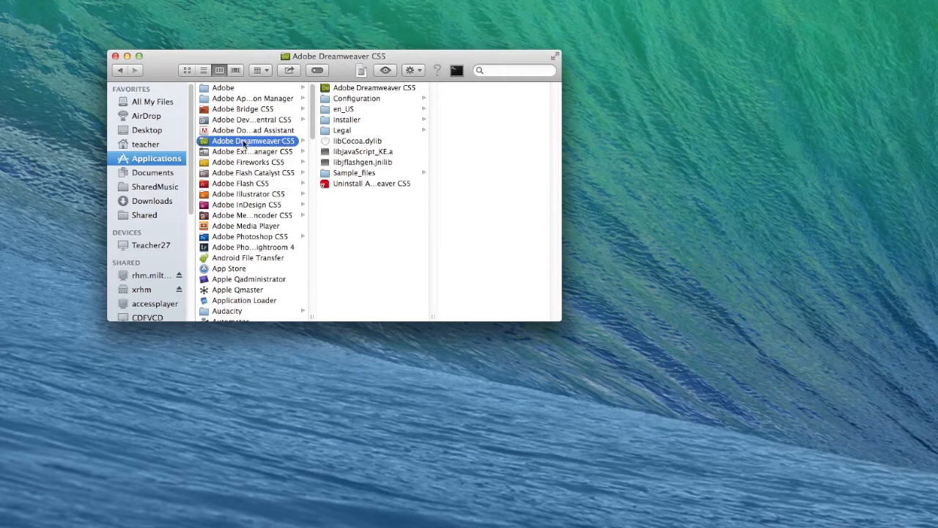
{"action": "left_click", "coordinate": [343, 89]}
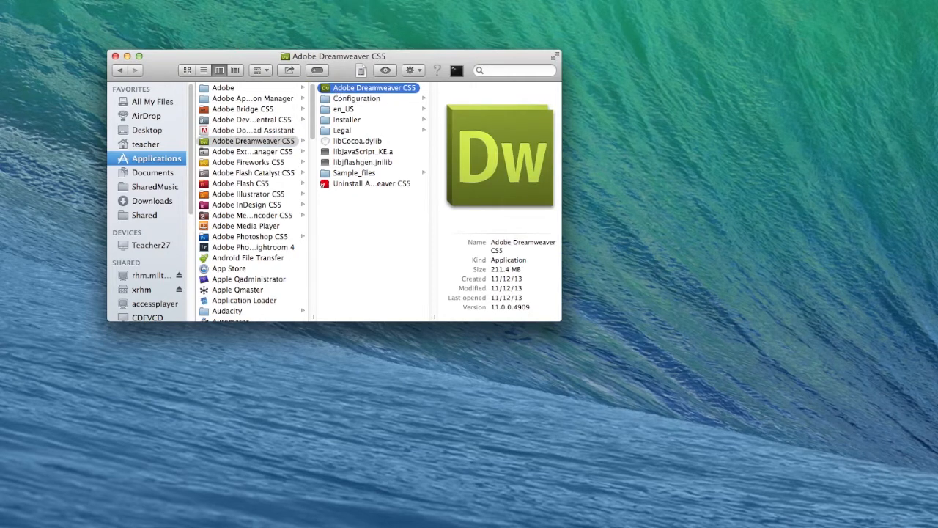
{"action": "left_click_drag", "start_coordinate": [344, 88], "coordinate": [373, 91]}
{"action": "left_click", "coordinate": [339, 89]}
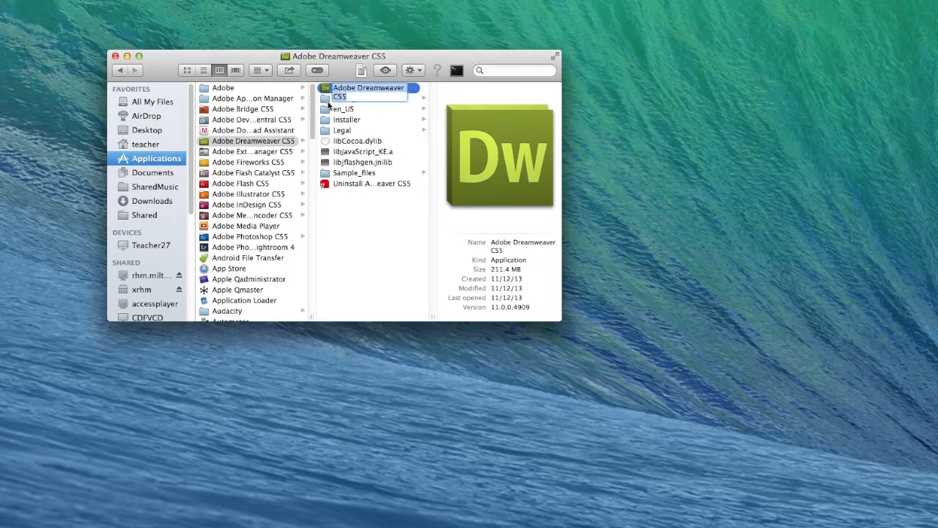
{"action": "double_click", "coordinate": [327, 89]}
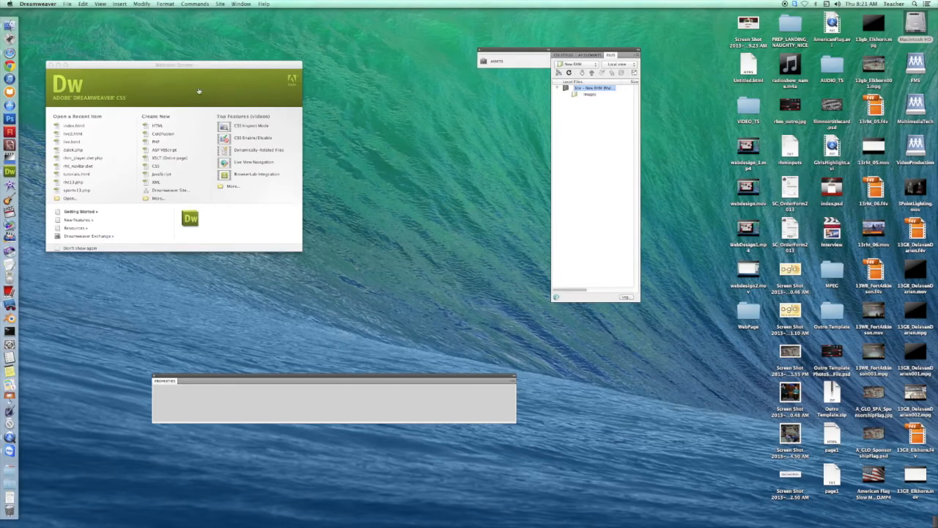
- Start a new Dreamweaver site and enter New RHM as the site name
{"action": "left_click_drag", "start_coordinate": [178, 66], "coordinate": [311, 90]}
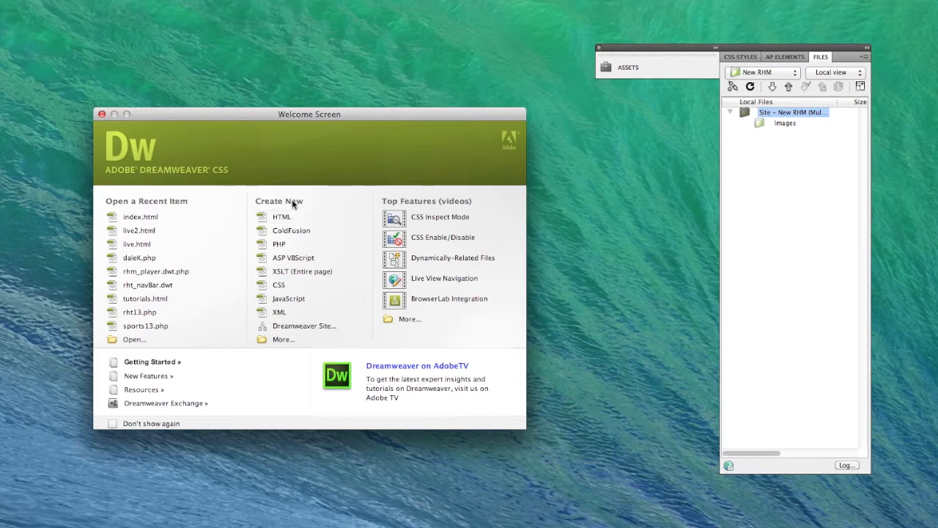
{"action": "left_click", "coordinate": [295, 327]}
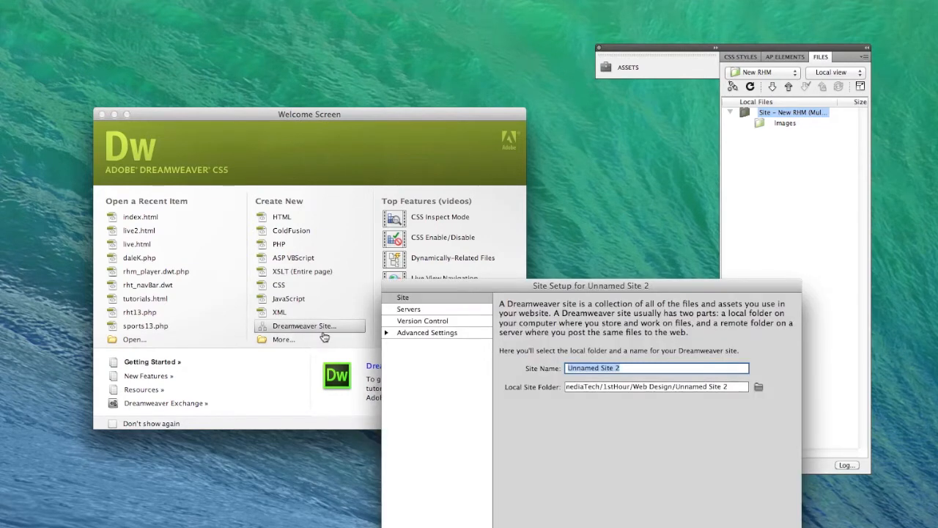
{"action": "left_click_drag", "start_coordinate": [571, 284], "coordinate": [283, 118]}
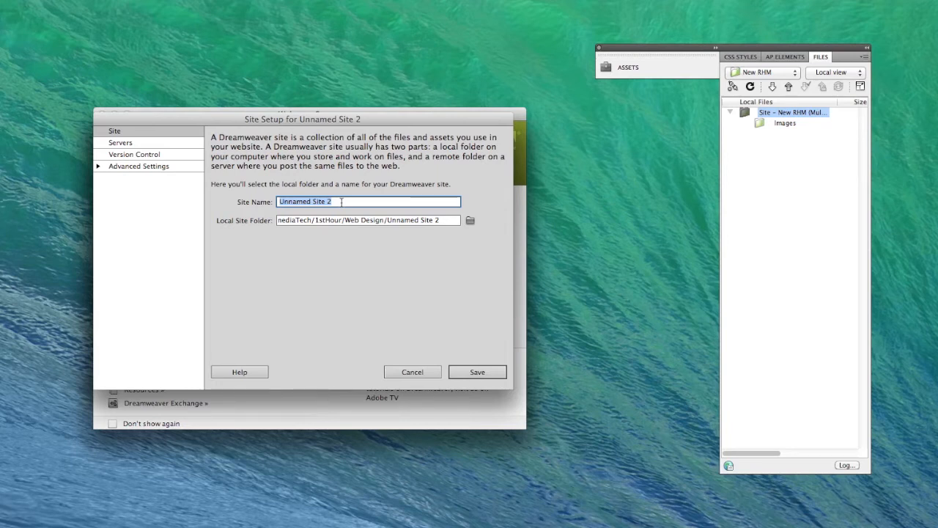
{"action": "type", "text": "NEW"}
{"action": "key", "text": "BackSpace"}
{"action": "key", "text": "BackSpace"}
{"action": "key", "text": "BackSpace"}
{"action": "type", "text": "New RHM"}
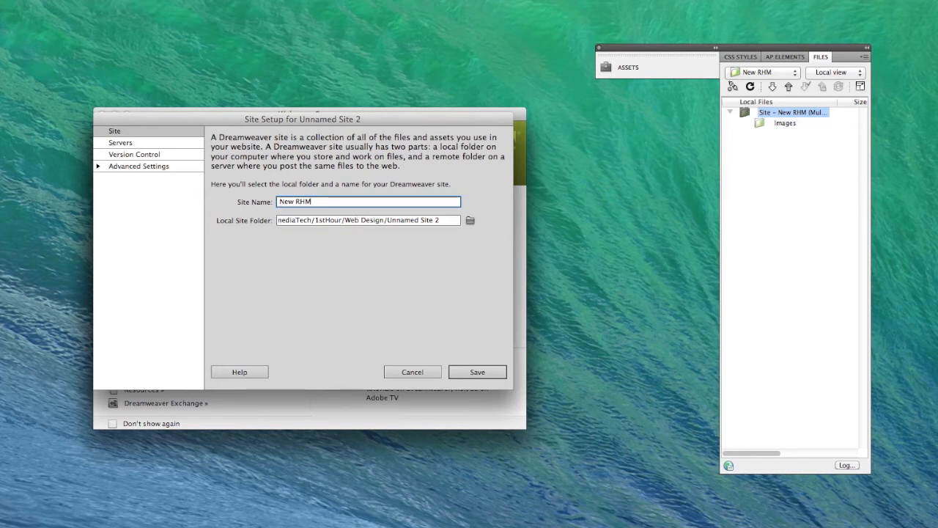
- Set the local site folder to MultimediaTech/2ndHour/WebDesign/223TSH on the xrhm server
{"action": "left_click", "coordinate": [471, 222]}
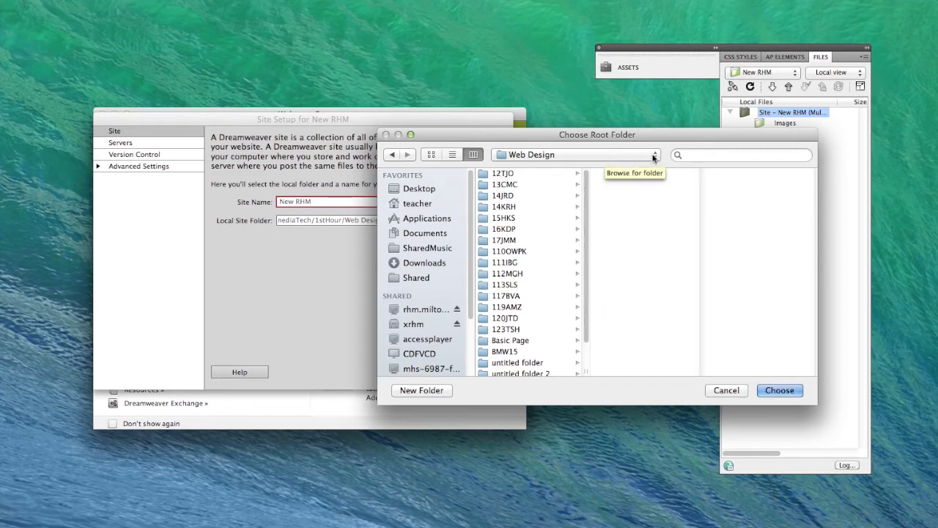
{"action": "left_click", "coordinate": [407, 326]}
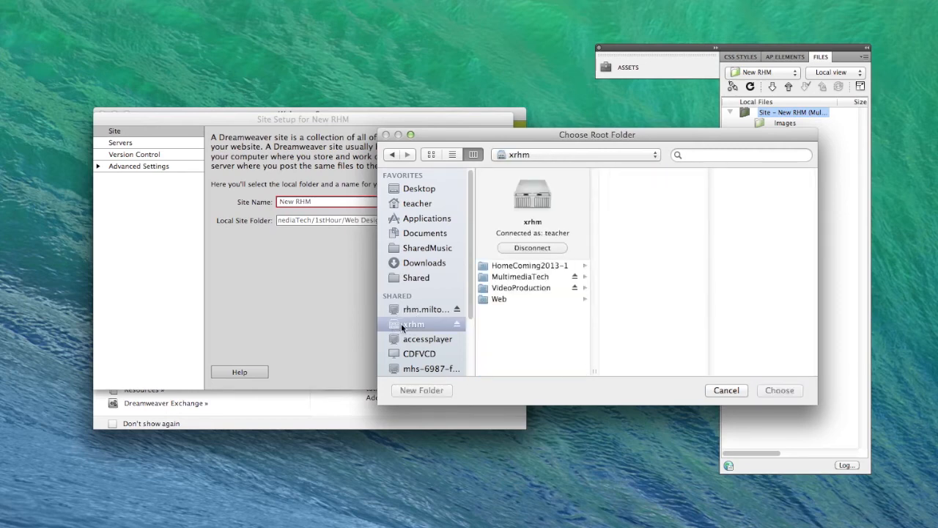
{"action": "left_click", "coordinate": [522, 280]}
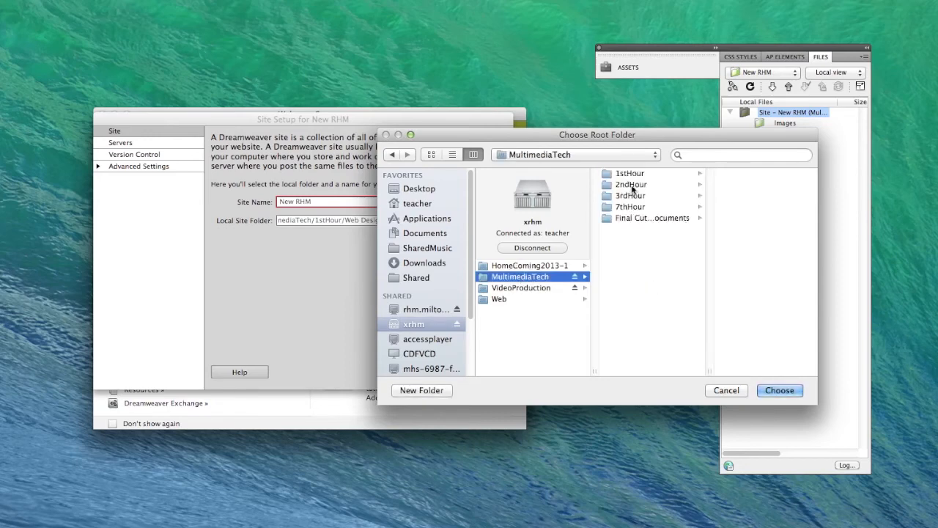
{"action": "left_click", "coordinate": [631, 188]}
{"action": "left_click", "coordinate": [733, 189]}
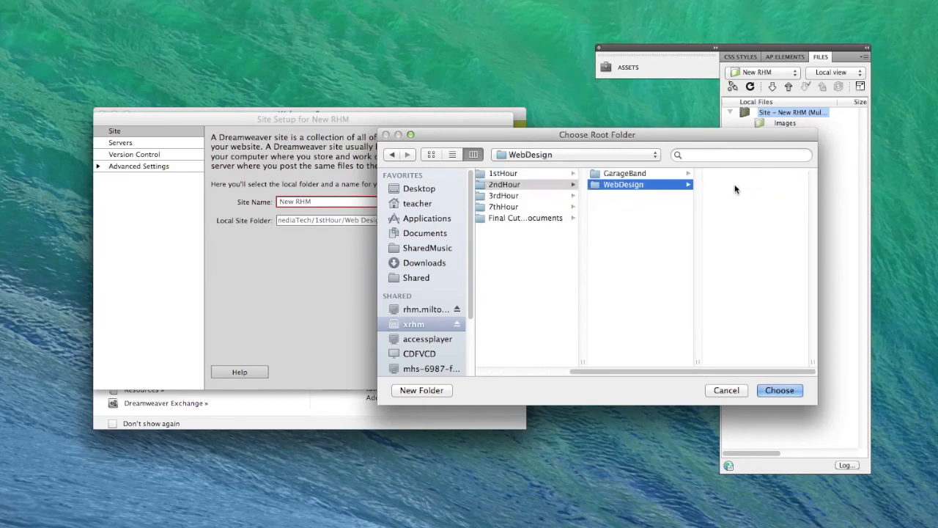
{"action": "left_click", "coordinate": [728, 175]}
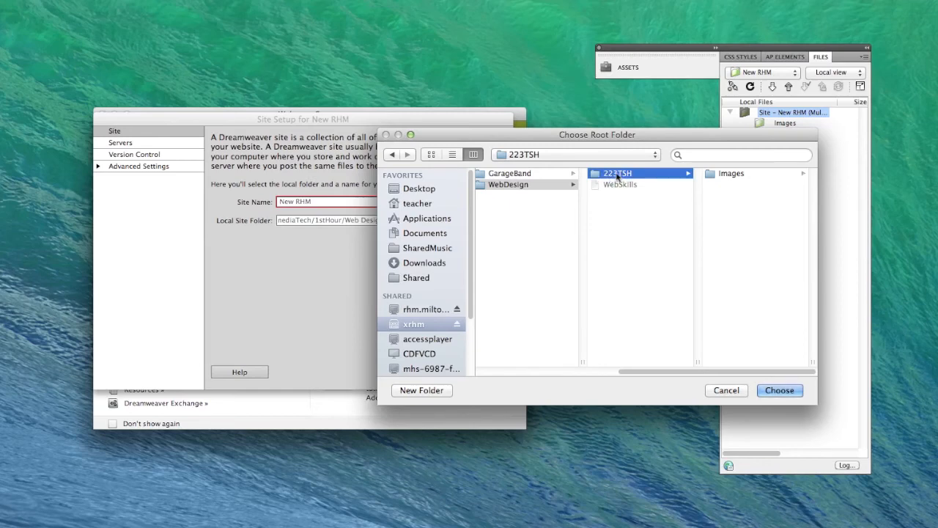
{"action": "left_click", "coordinate": [784, 394]}
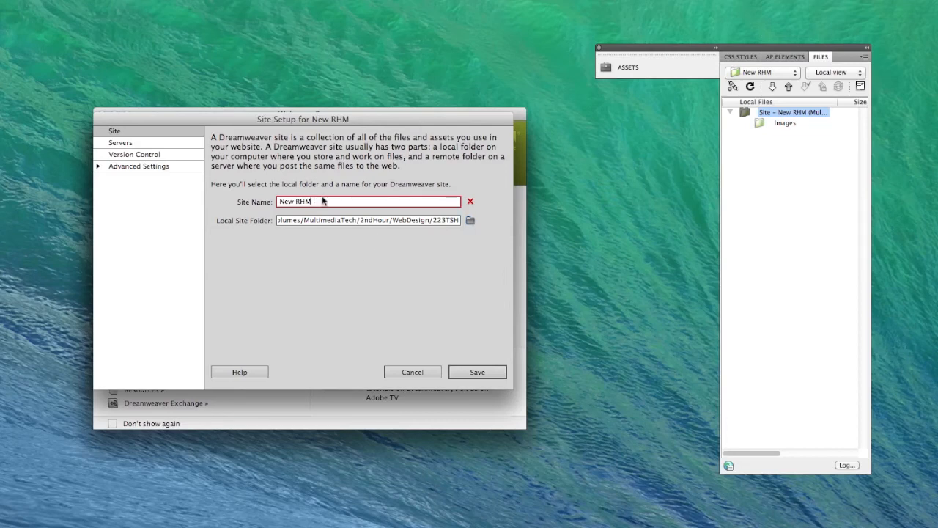
- Save the site setup under the name New RHM2 and select the site's Images folder
{"action": "type", "text": "2"}
{"action": "left_click", "coordinate": [477, 372]}
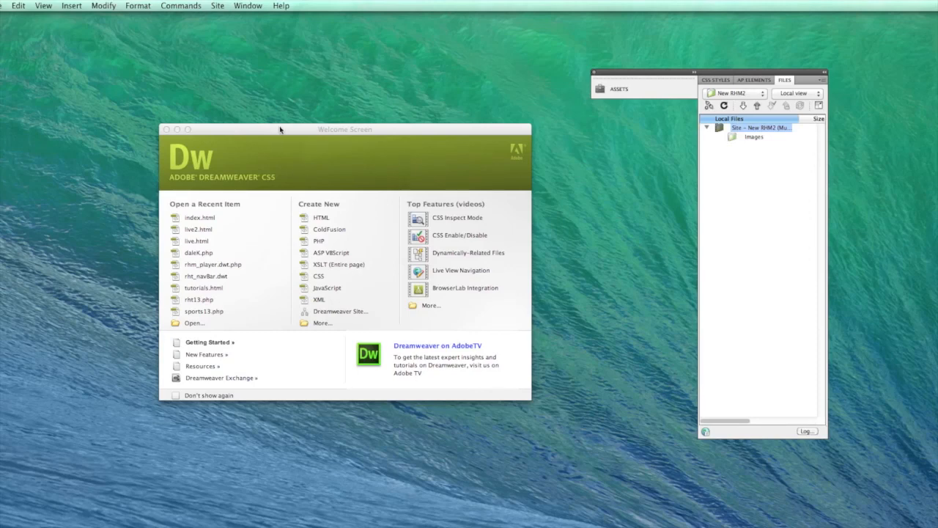
{"action": "left_click", "coordinate": [748, 139]}
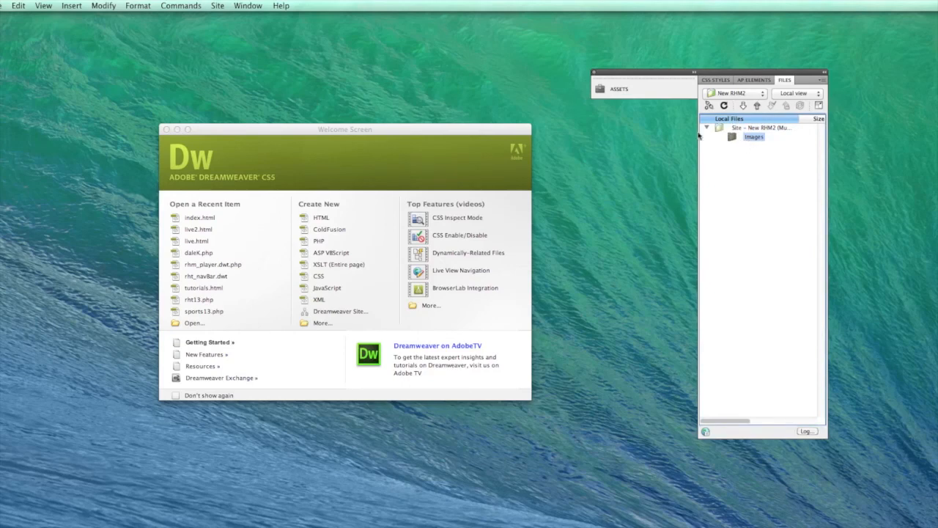
- Close the Welcome Screen and quit Dreamweaver
{"action": "left_click", "coordinate": [166, 129]}
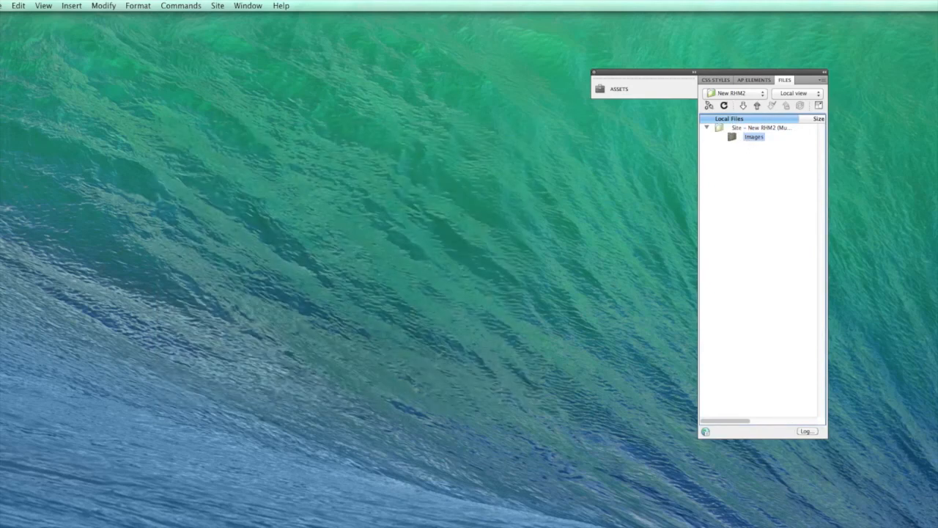
{"action": "left_click", "coordinate": [2, 5]}
{"action": "left_click", "coordinate": [14, 107]}
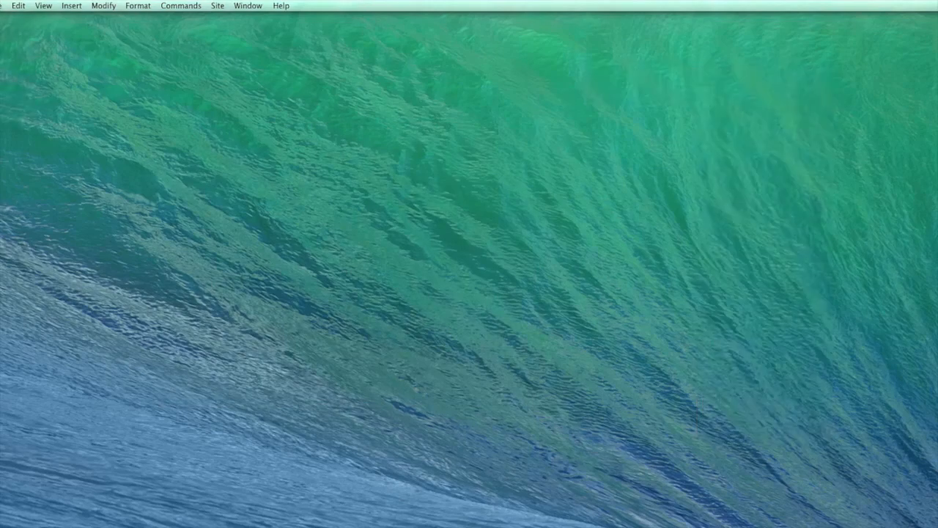